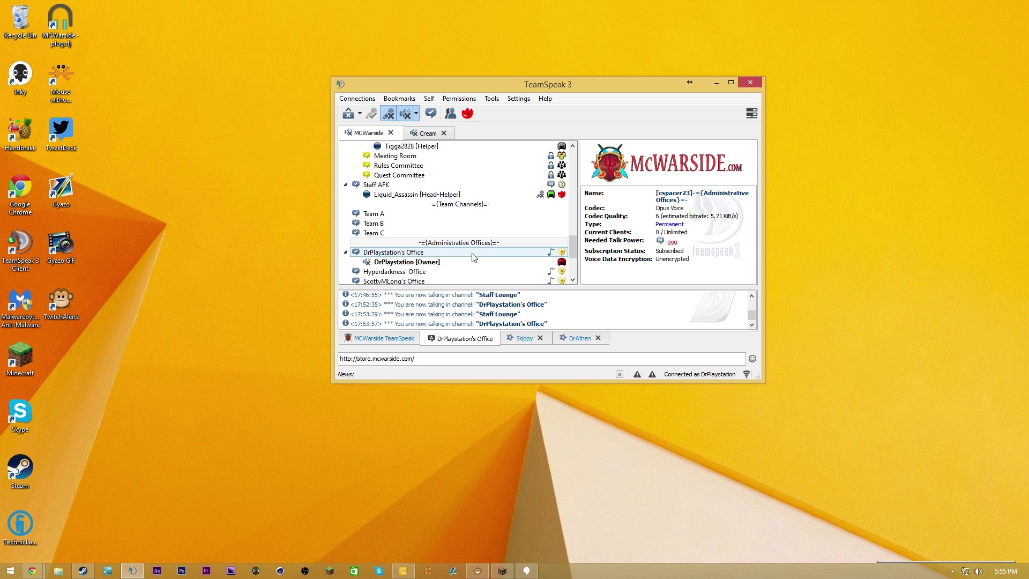
# - Look through the MCWarside channel tree and switch to the Staff Lounge channel
pyautogui.scroll(15, 469, 258)
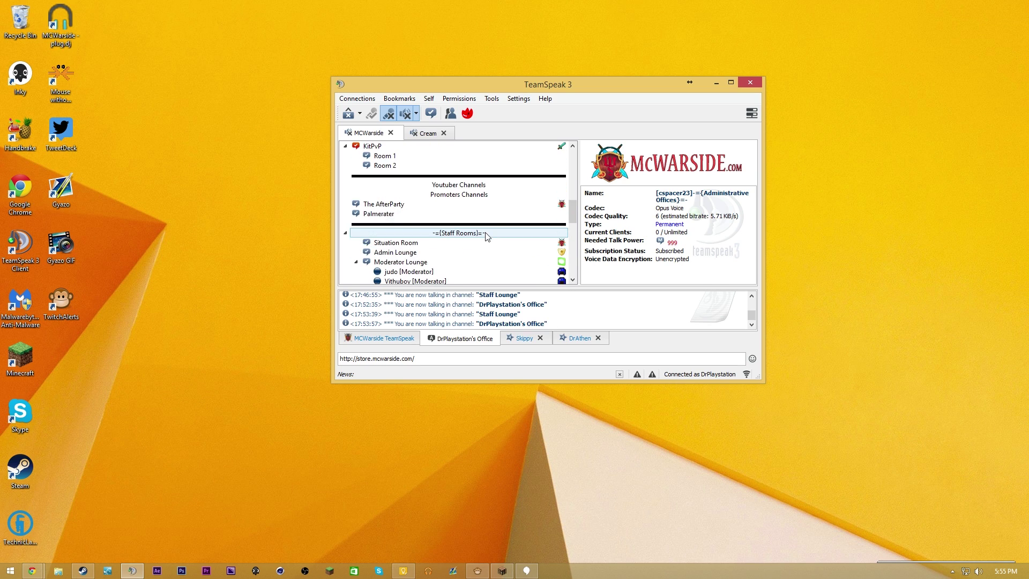
pyautogui.scroll(1, 406, 274)
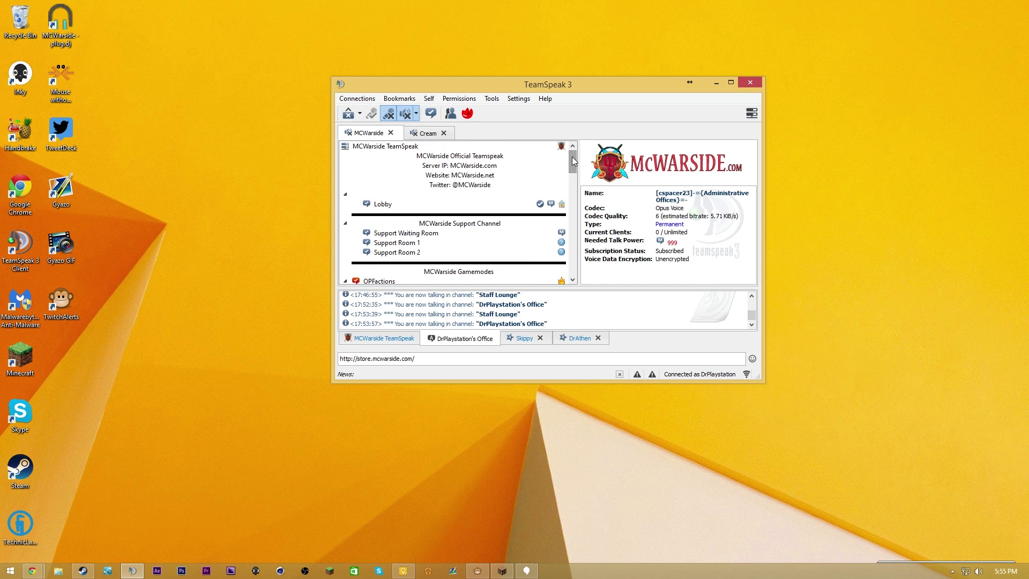
pyautogui.moveTo(572, 157); pyautogui.dragTo(574, 254)
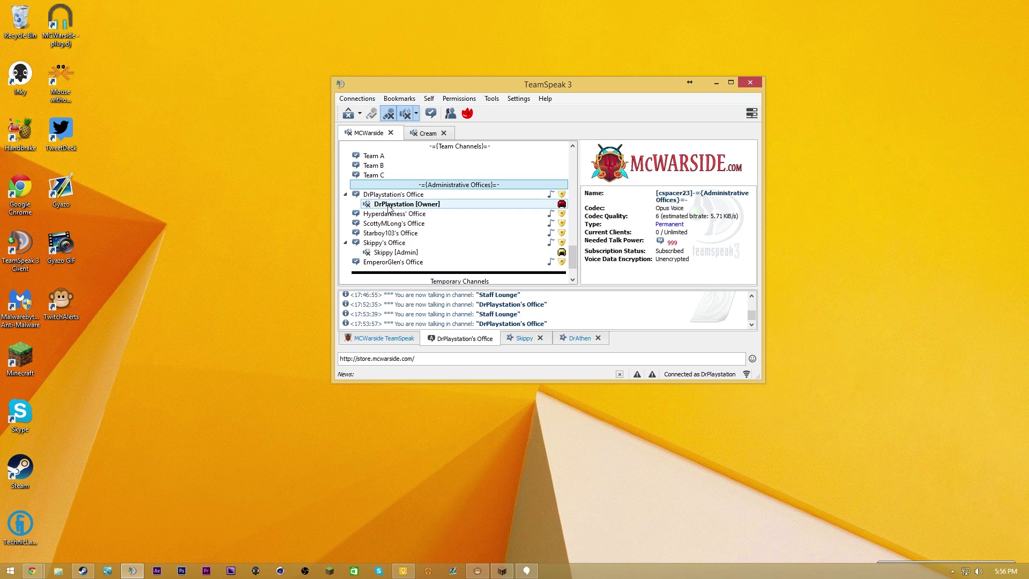
pyautogui.scroll(4, 390, 209)
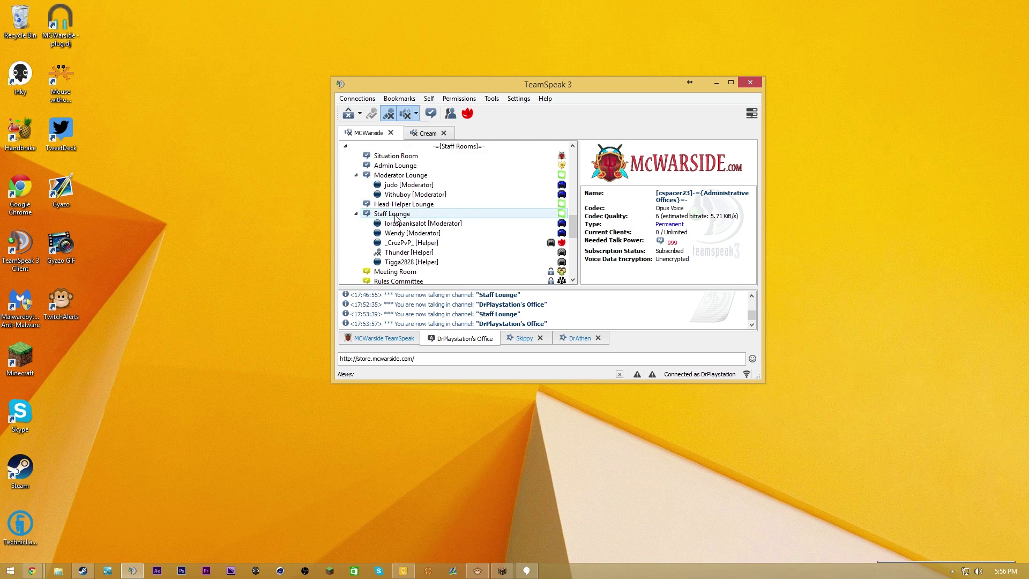
pyautogui.doubleClick(395, 214)
# - Return to the server owner's office channel under Administrative Offices
pyautogui.scroll(-1, 396, 215)
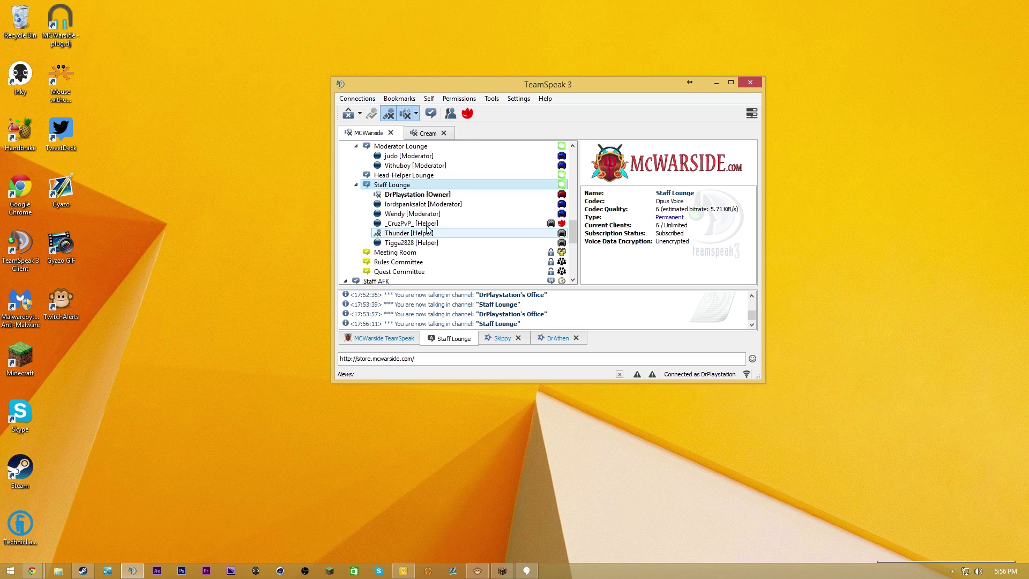
pyautogui.scroll(-6, 464, 165)
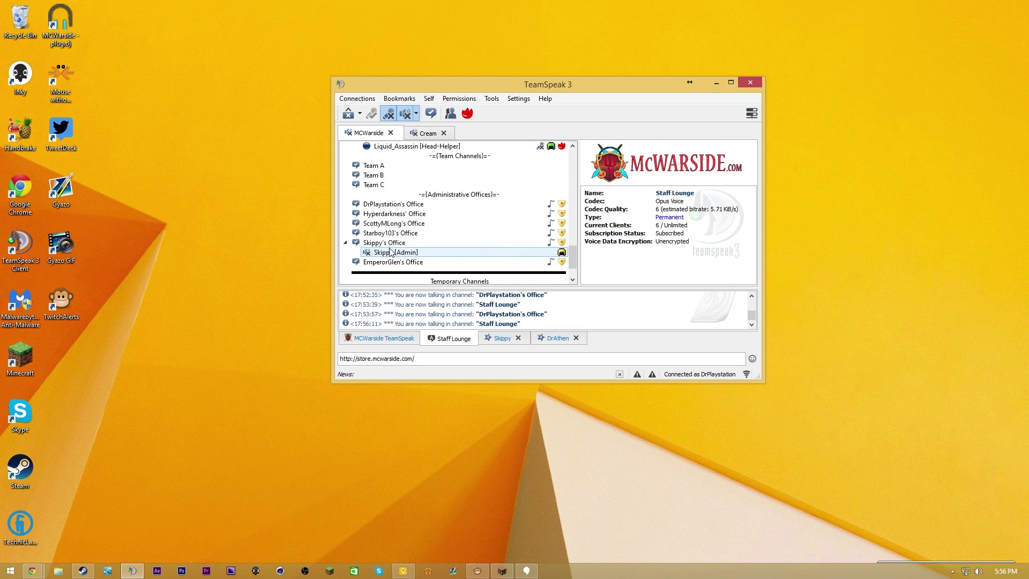
pyautogui.doubleClick(396, 204)
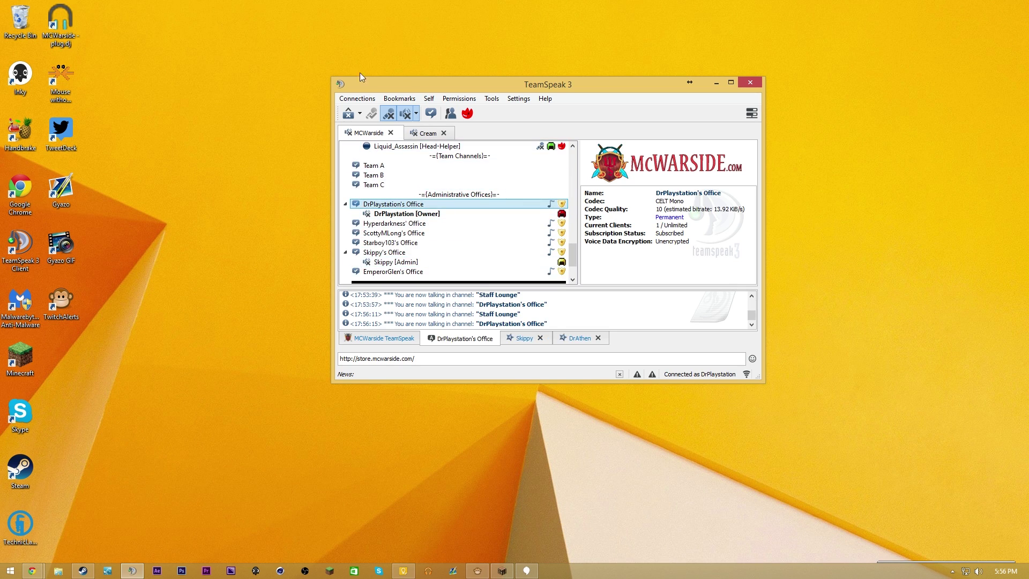
# - Switch to Chrome and download the 64bit version of the TeamSpeak 3 Plugin from the OBS resource page
pyautogui.click(32, 570)
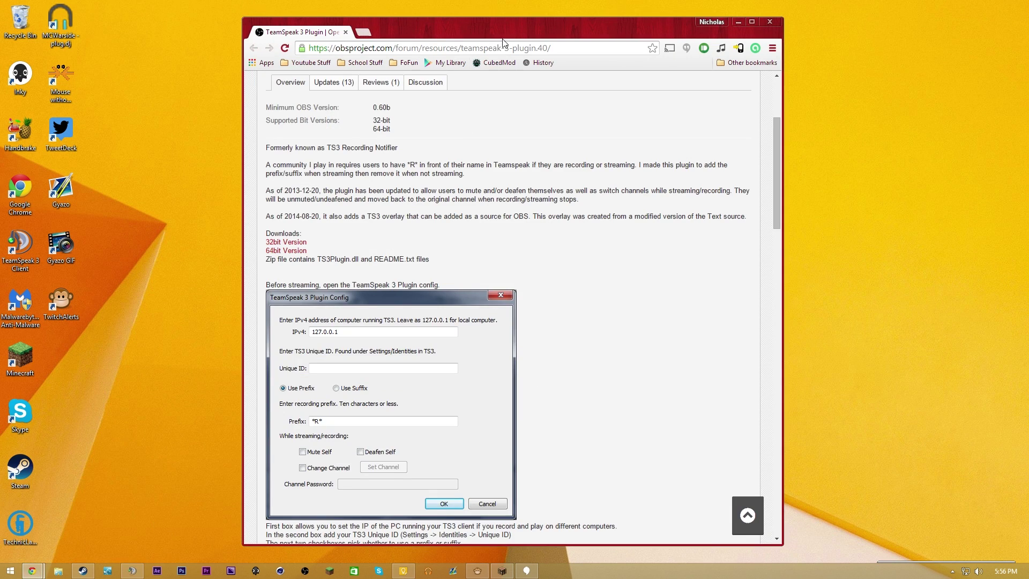
pyautogui.moveTo(504, 41); pyautogui.dragTo(459, 39)
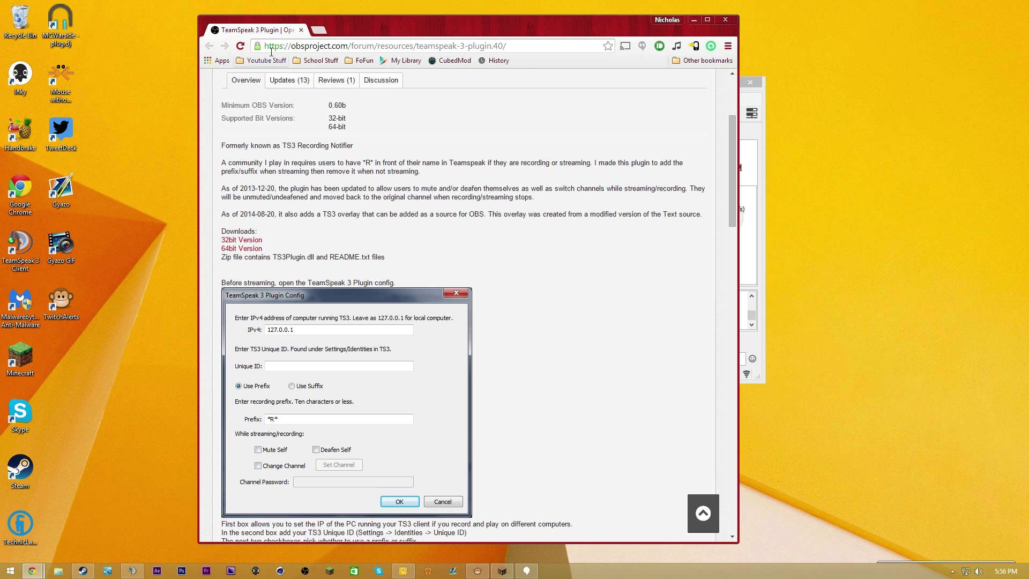
pyautogui.scroll(2, 330, 184)
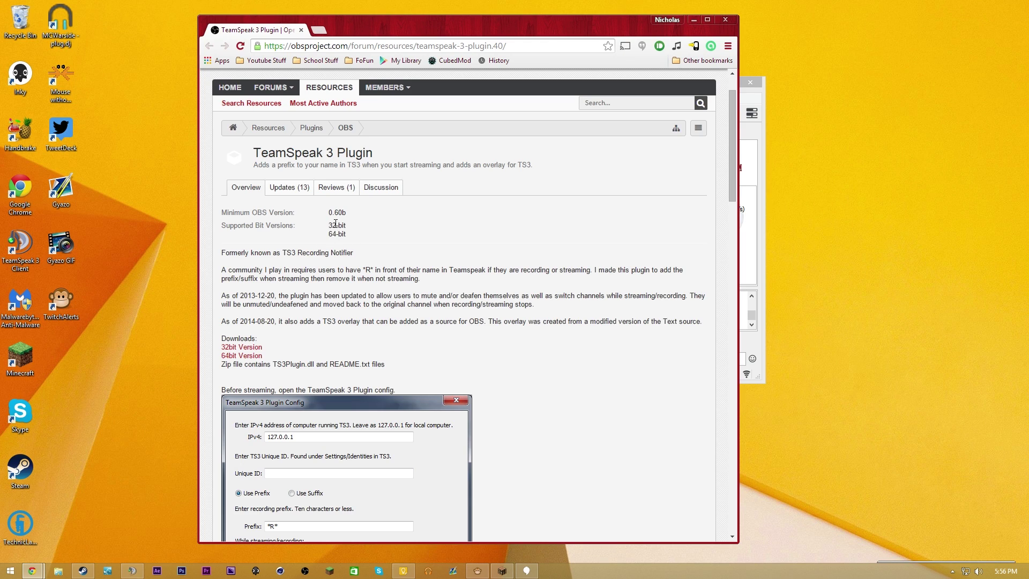
pyautogui.scroll(-1, 321, 340)
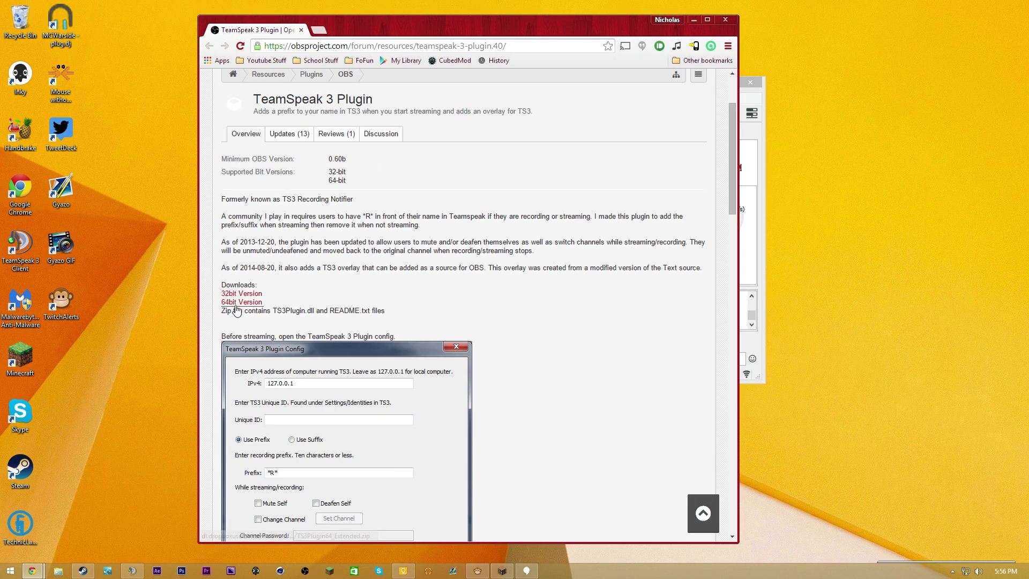
pyautogui.click(237, 302)
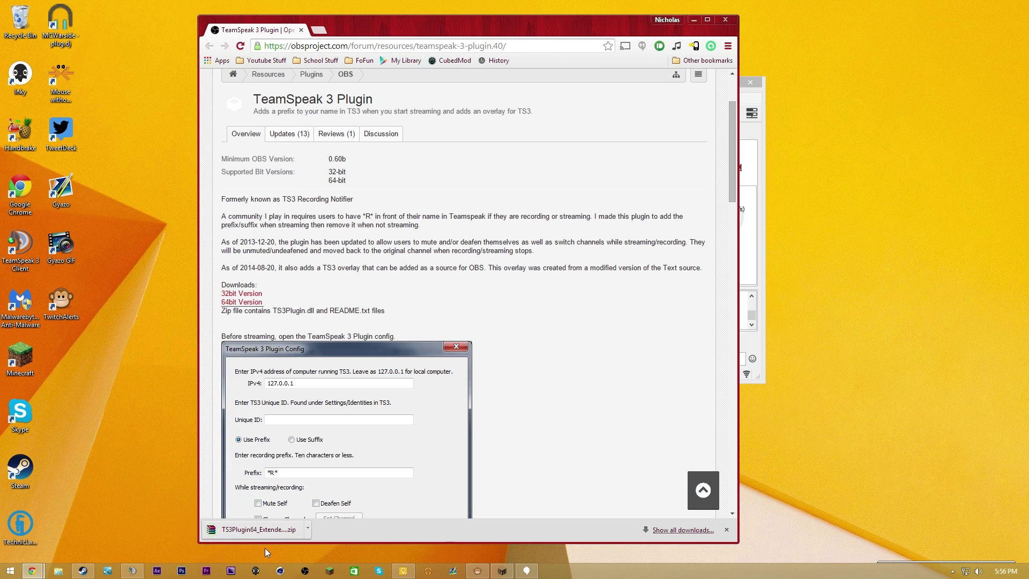
# - Open the downloaded TS3Plugin64_Extended (1).zip archive, move the TeamSpeak window aside and select TS3Plugin.dll in the archive
pyautogui.click(302, 525)
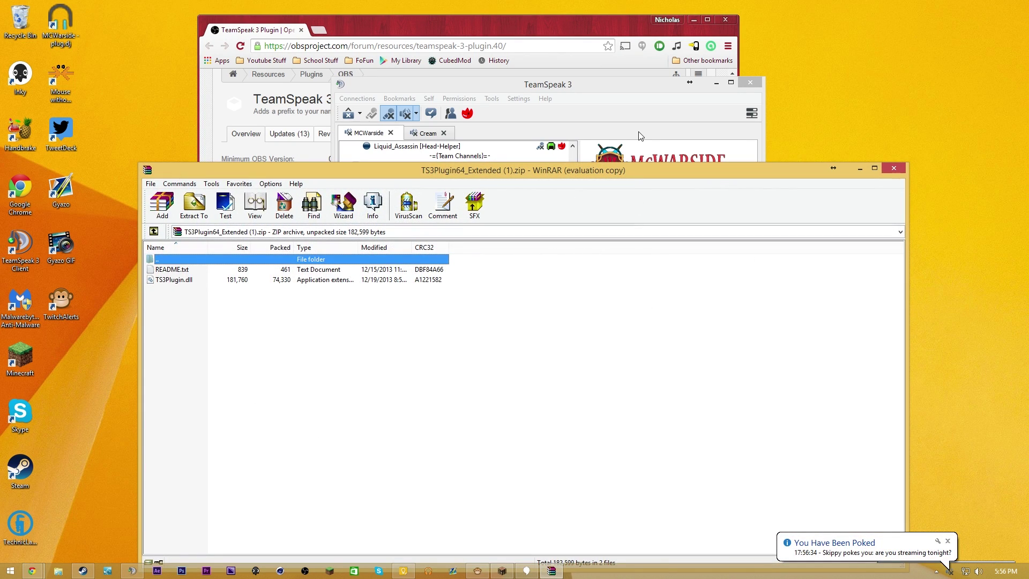
pyautogui.click(624, 111)
pyautogui.click(565, 301)
pyautogui.moveTo(546, 88); pyautogui.dragTo(681, 91)
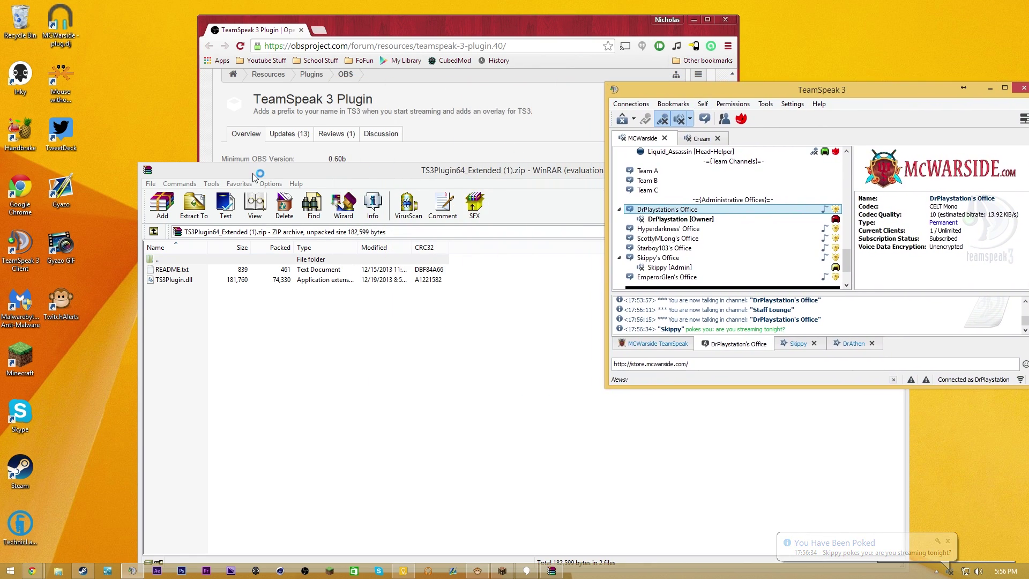
pyautogui.click(277, 175)
pyautogui.click(185, 279)
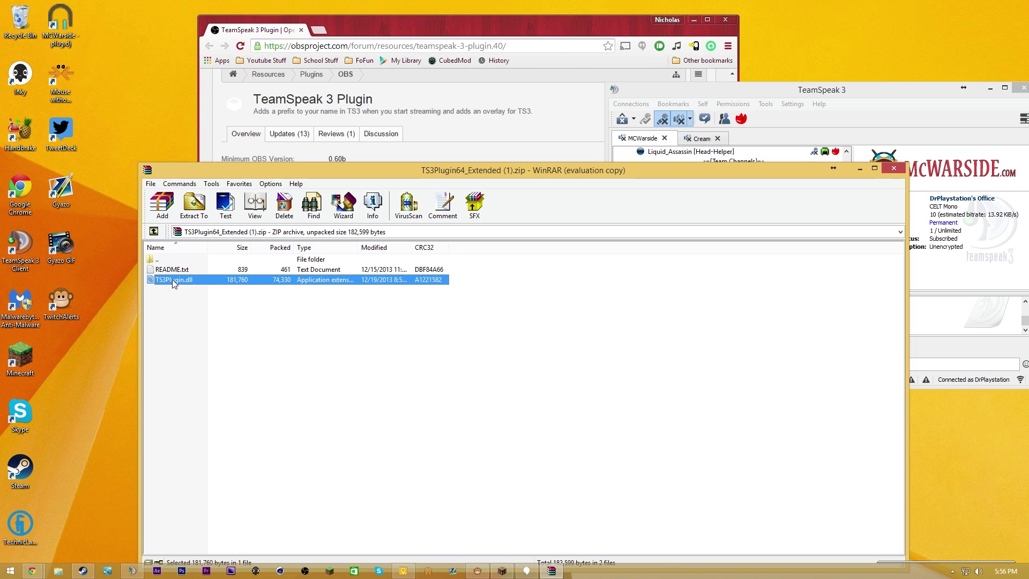
# - View the Program Files and Program Files (x86) folders on Local Disk (C:) in File Explorer
pyautogui.click(61, 572)
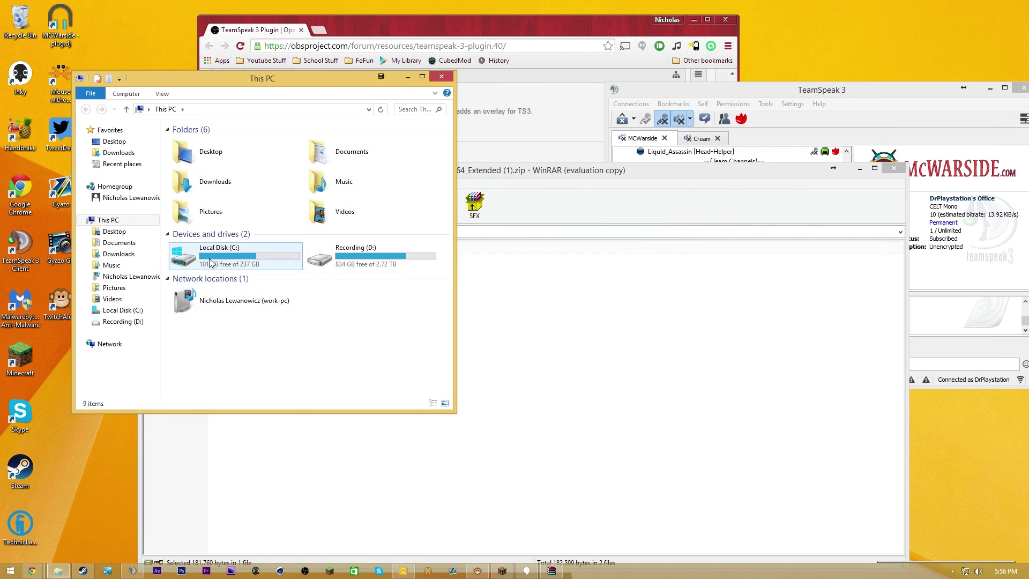
pyautogui.doubleClick(207, 261)
pyautogui.doubleClick(202, 165)
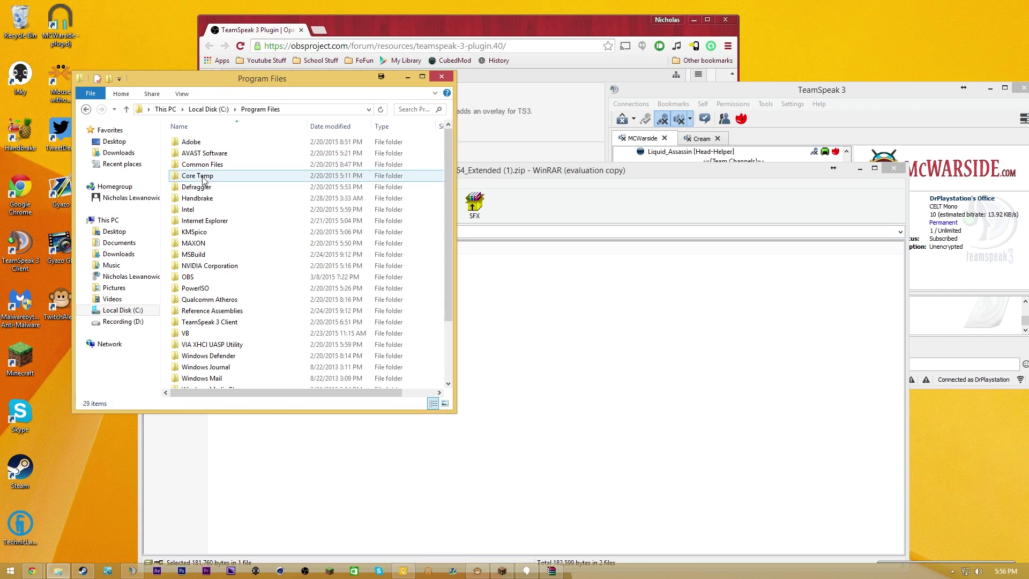
pyautogui.click(209, 108)
pyautogui.doubleClick(209, 175)
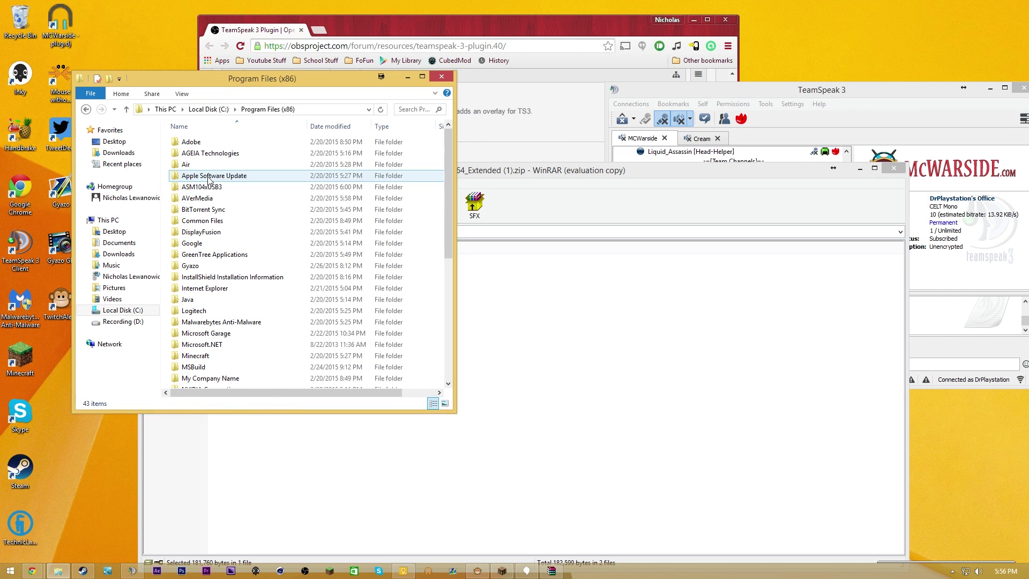
pyautogui.click(225, 109)
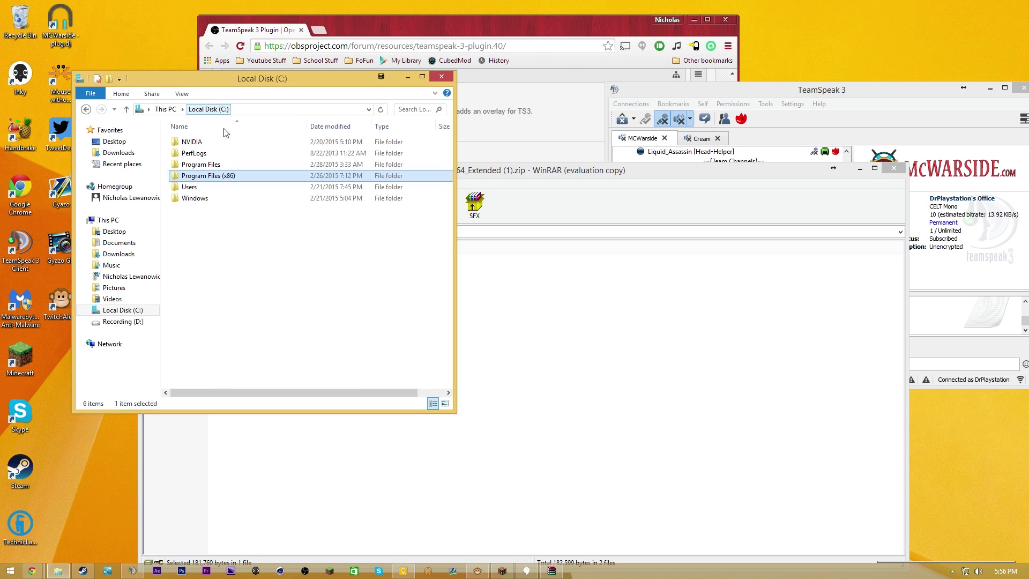
# - Open the OBS plugins folder under Program Files, select TS3Plugin.dll and move the folder window aside
pyautogui.doubleClick(226, 163)
pyautogui.click(224, 231)
pyautogui.press('o')
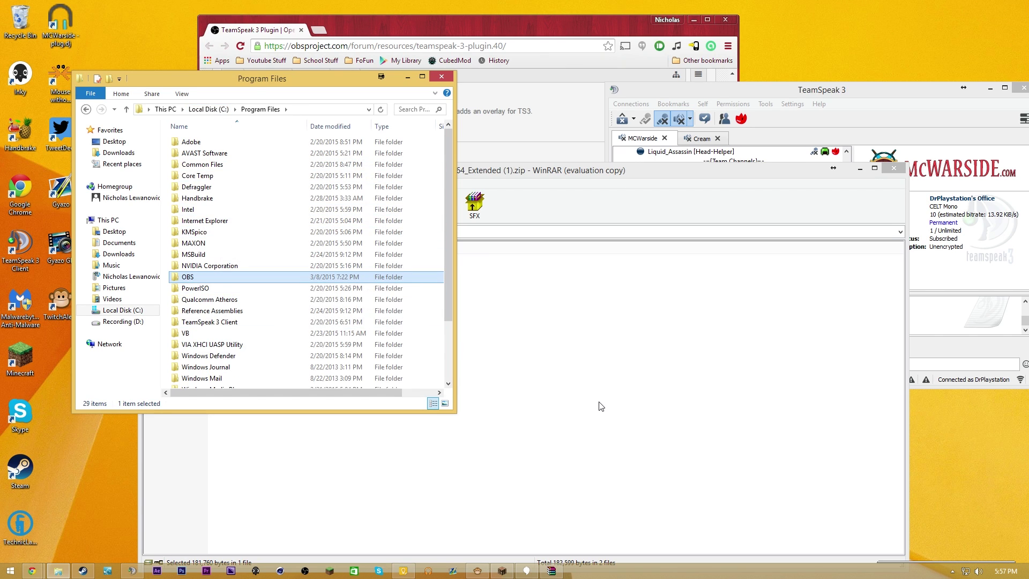
pyautogui.doubleClick(208, 277)
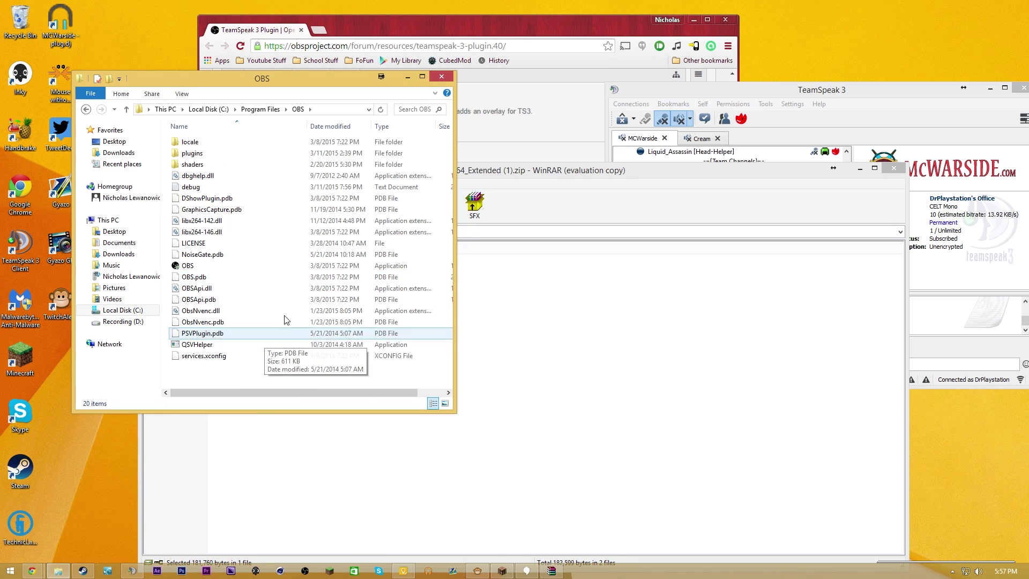
pyautogui.doubleClick(193, 153)
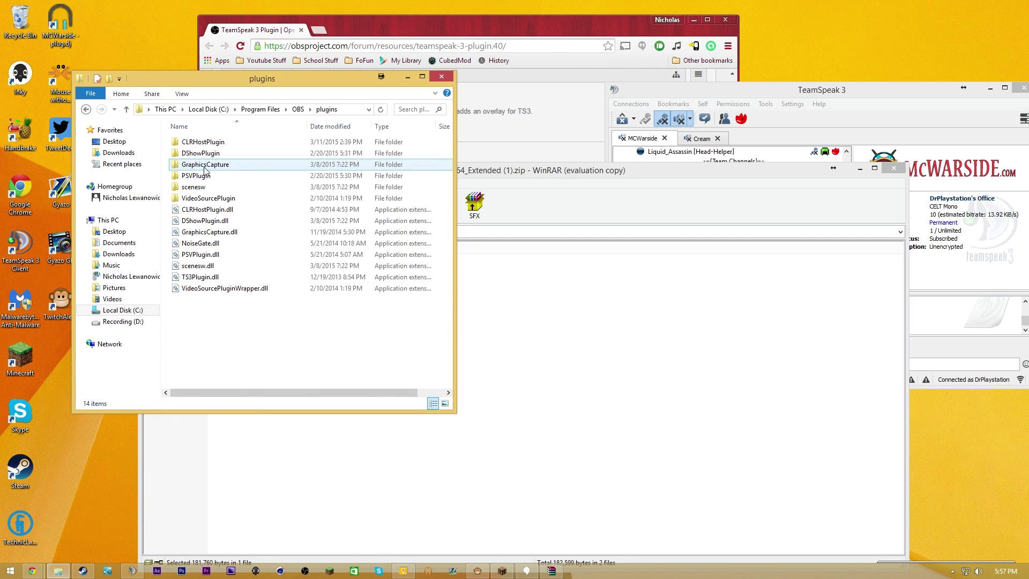
pyautogui.click(200, 276)
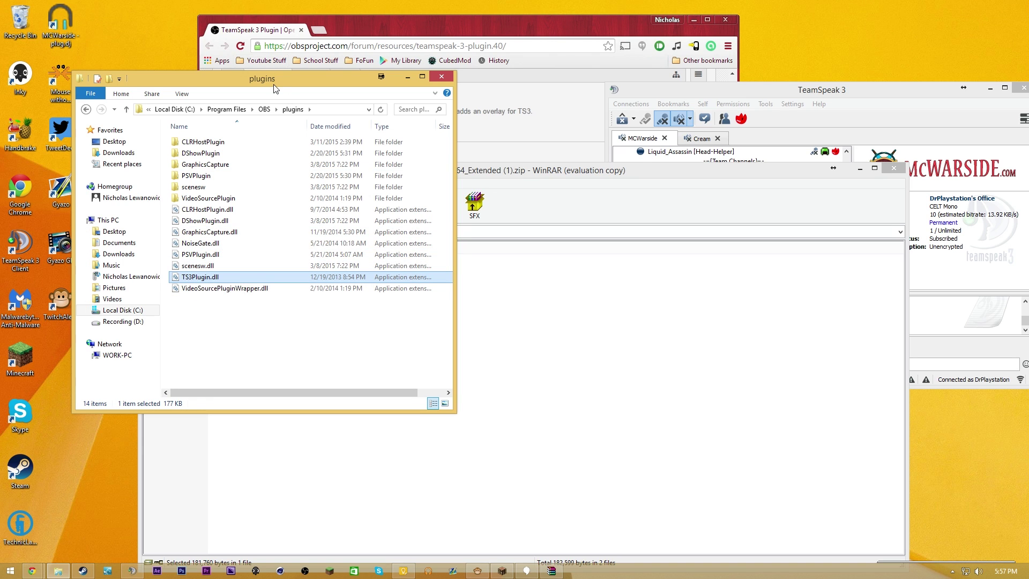
pyautogui.moveTo(301, 78); pyautogui.dragTo(683, 89)
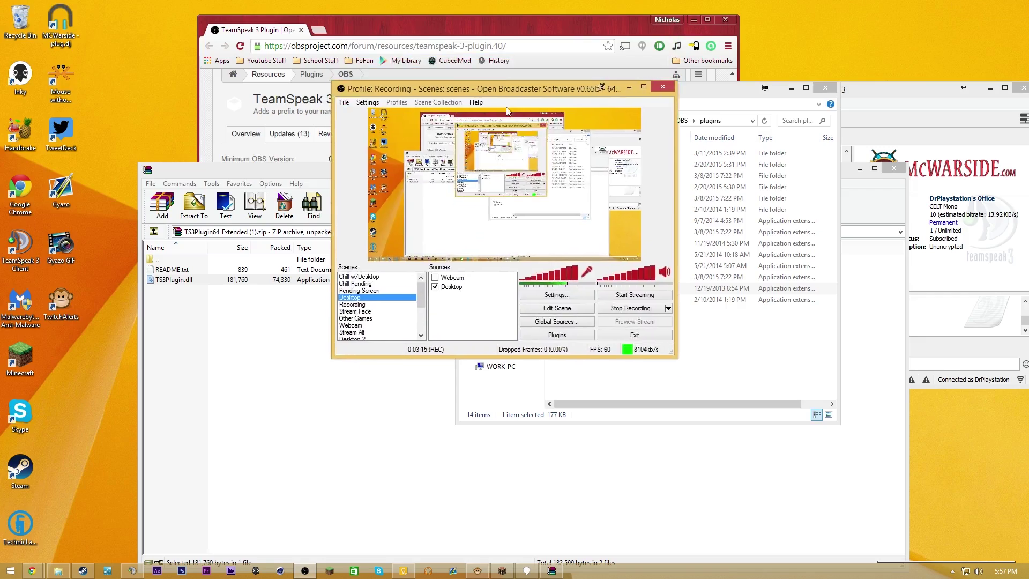
# - Open the configuration of the Teamspeak 3 Plugin in Open Broadcaster Software
pyautogui.moveTo(507, 120); pyautogui.dragTo(508, 121)
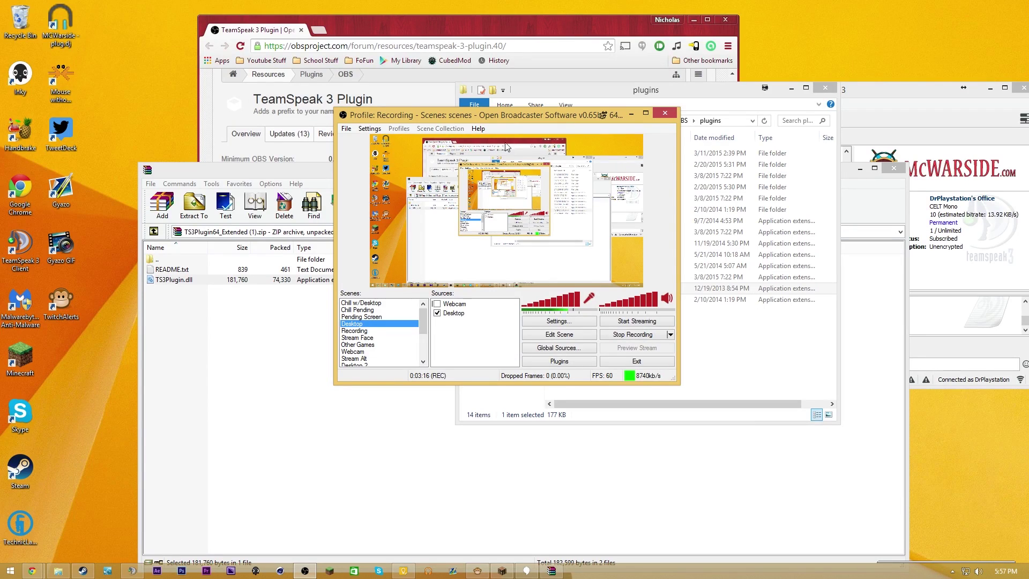
pyautogui.click(539, 363)
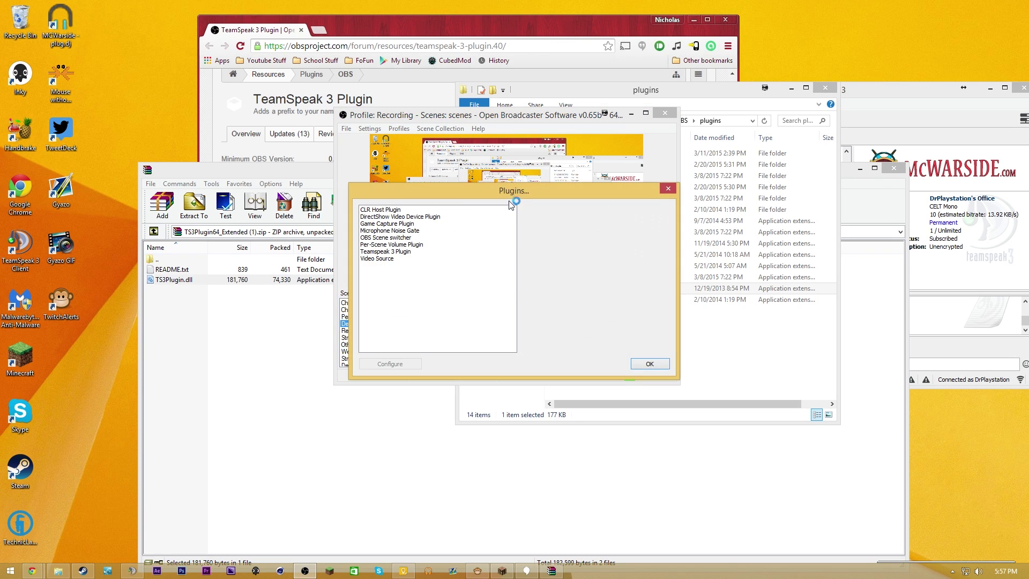
pyautogui.moveTo(498, 130); pyautogui.dragTo(339, 106)
pyautogui.click(230, 168)
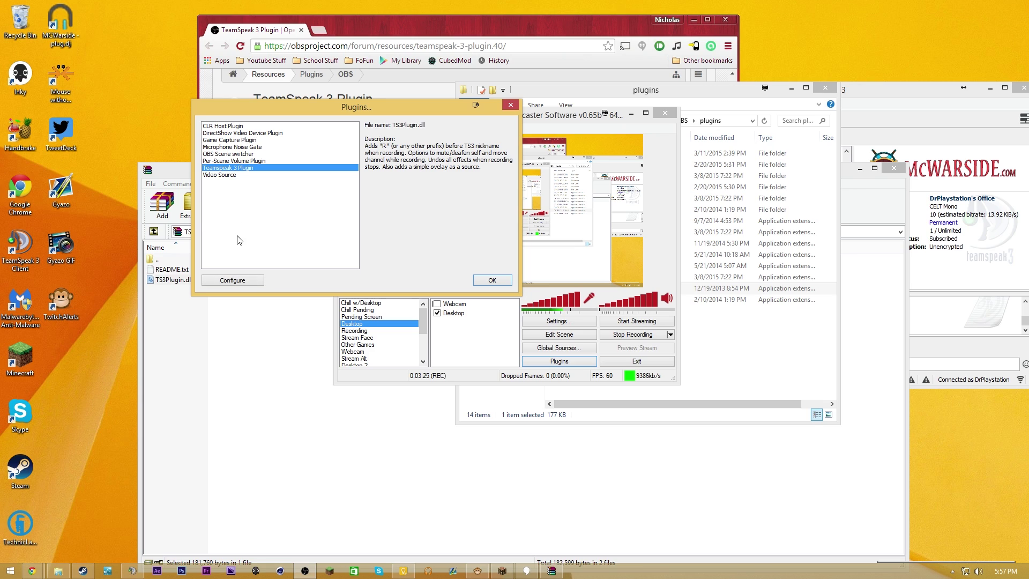
pyautogui.click(231, 282)
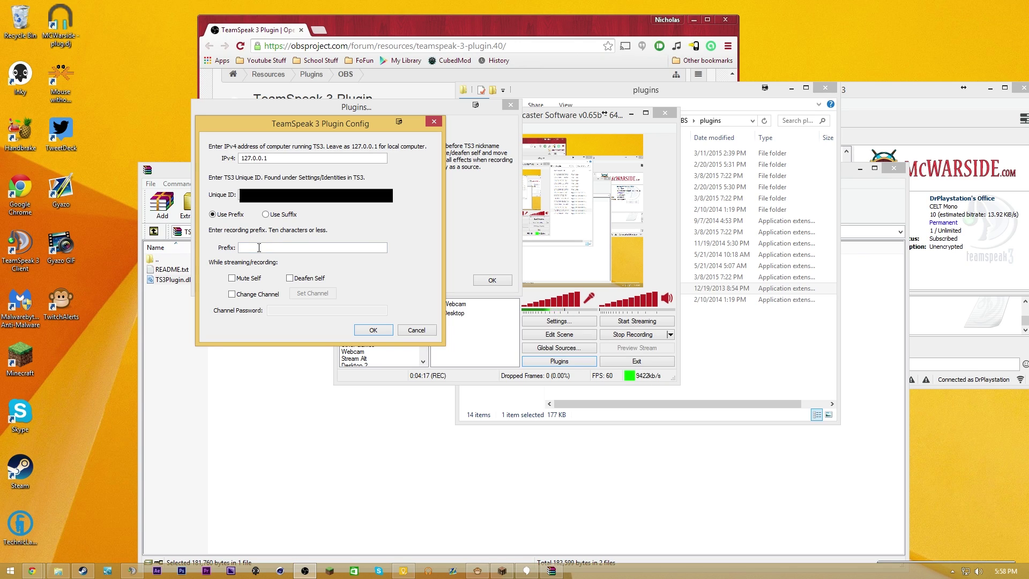
# - Cancel the TeamSpeak 3 Plugin configuration and close the plugin list
pyautogui.click(302, 247)
pyautogui.click(907, 87)
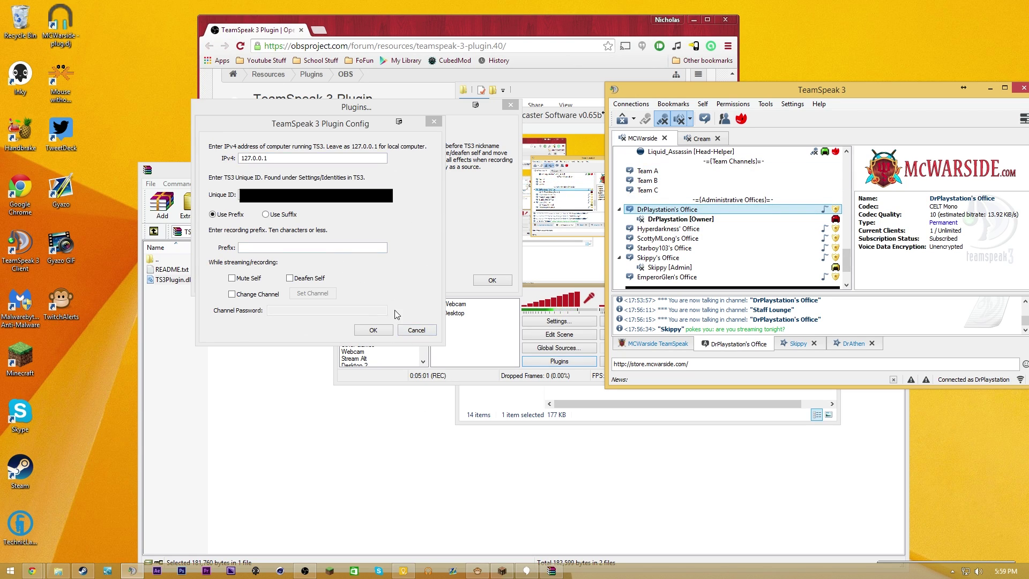
pyautogui.click(417, 330)
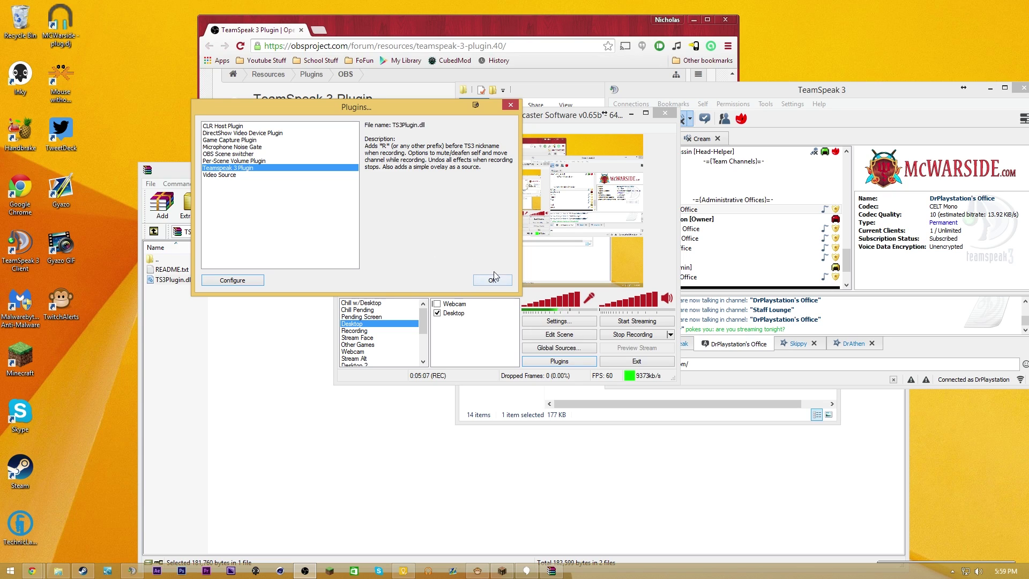
pyautogui.click(484, 281)
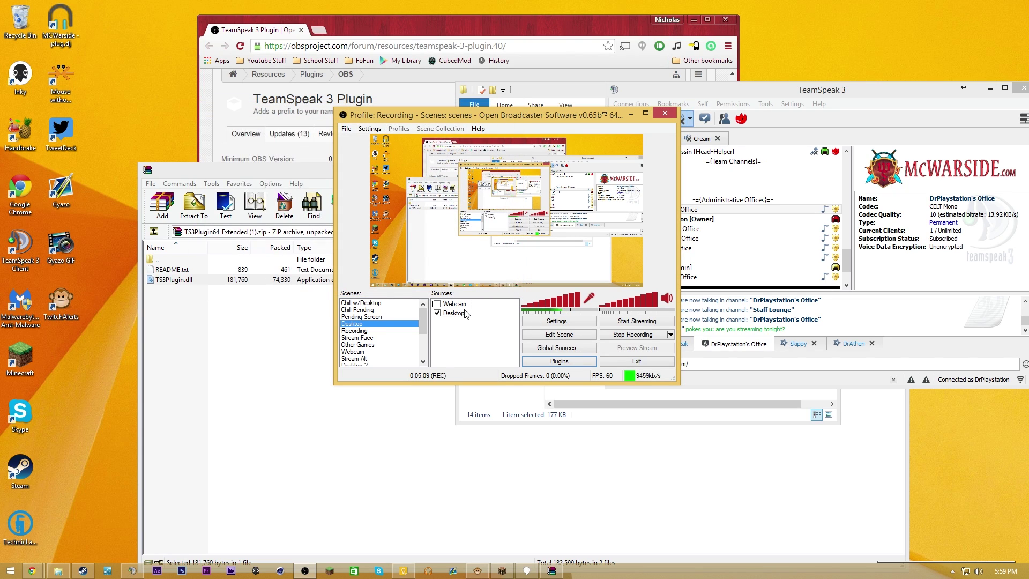
# - Locate the Identities option in TeamSpeak 3's settings and move the TeamSpeak window clear of the OBS sources list
pyautogui.moveTo(782, 89); pyautogui.dragTo(532, 79)
pyautogui.click(542, 94)
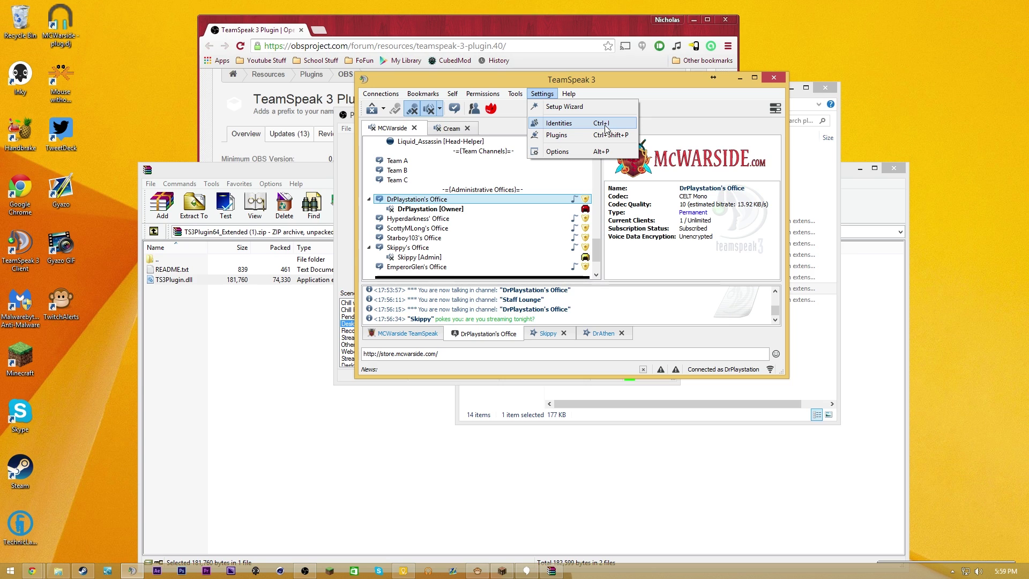
pyautogui.press('Escape')
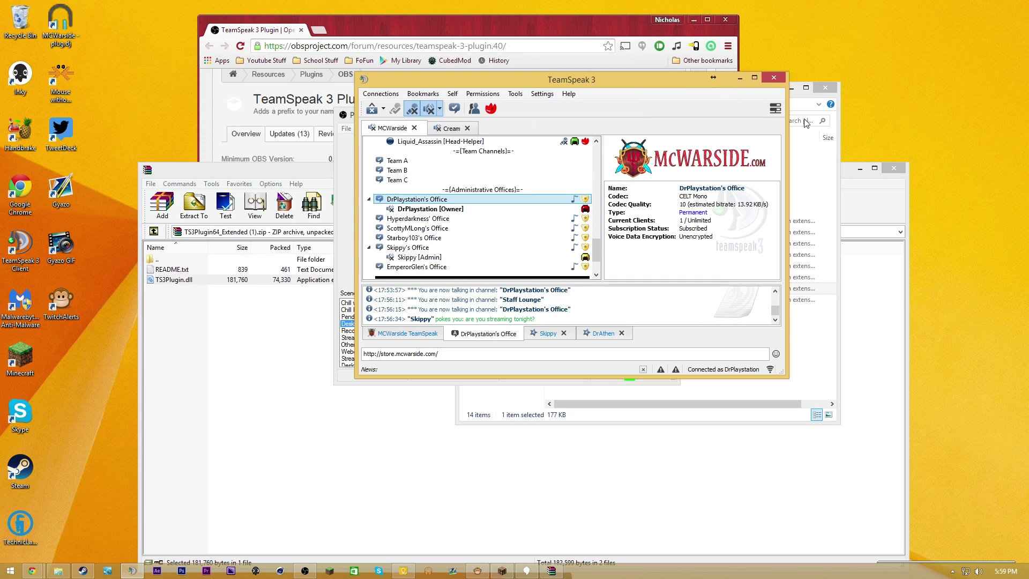
pyautogui.moveTo(681, 97); pyautogui.dragTo(968, 198)
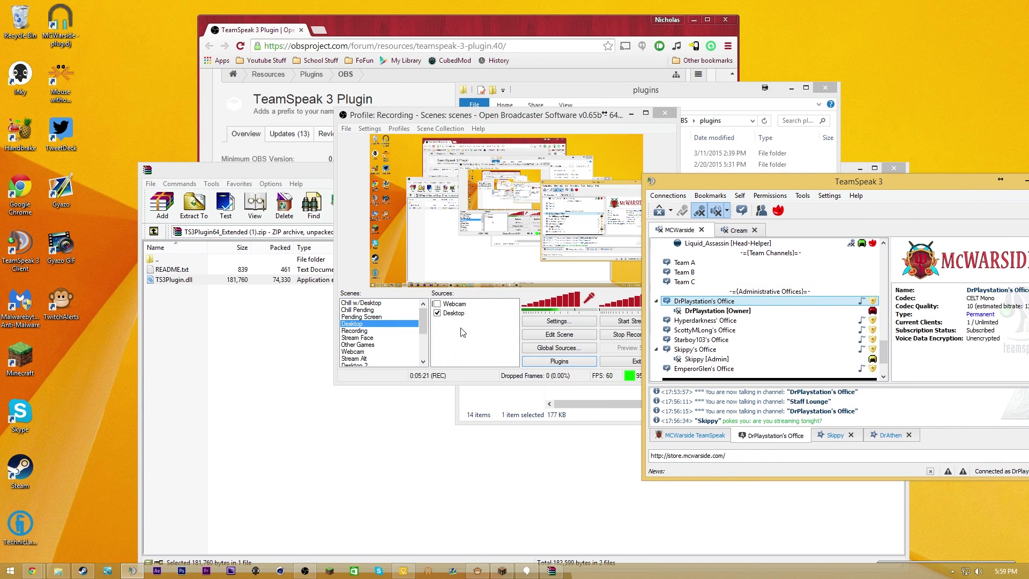
# - Add a TeamSpeak 3 Overlay source to the Desktop scene, keeping the suggested name
pyautogui.rightClick(461, 329)
pyautogui.moveTo(483, 336)
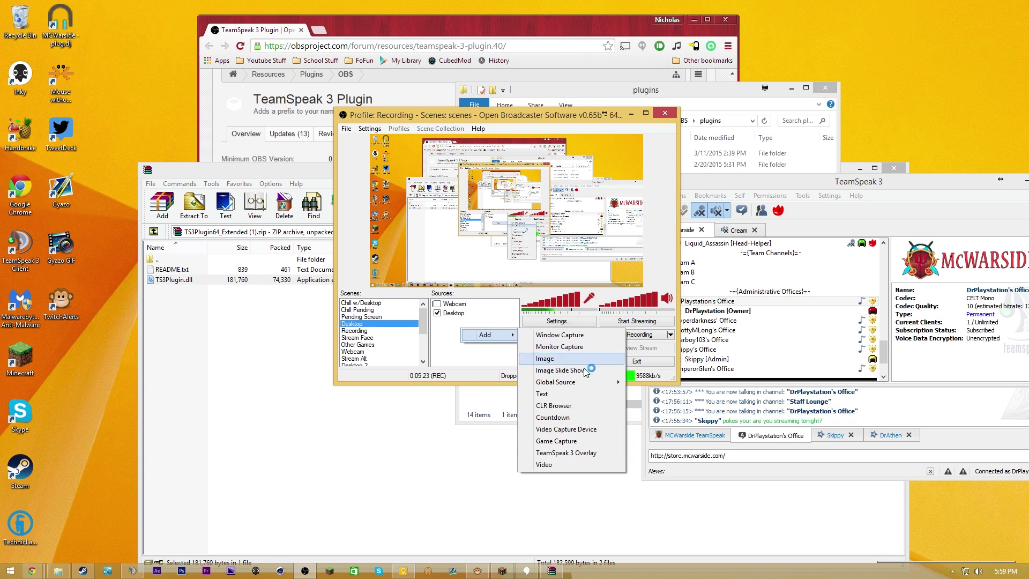
pyautogui.click(564, 453)
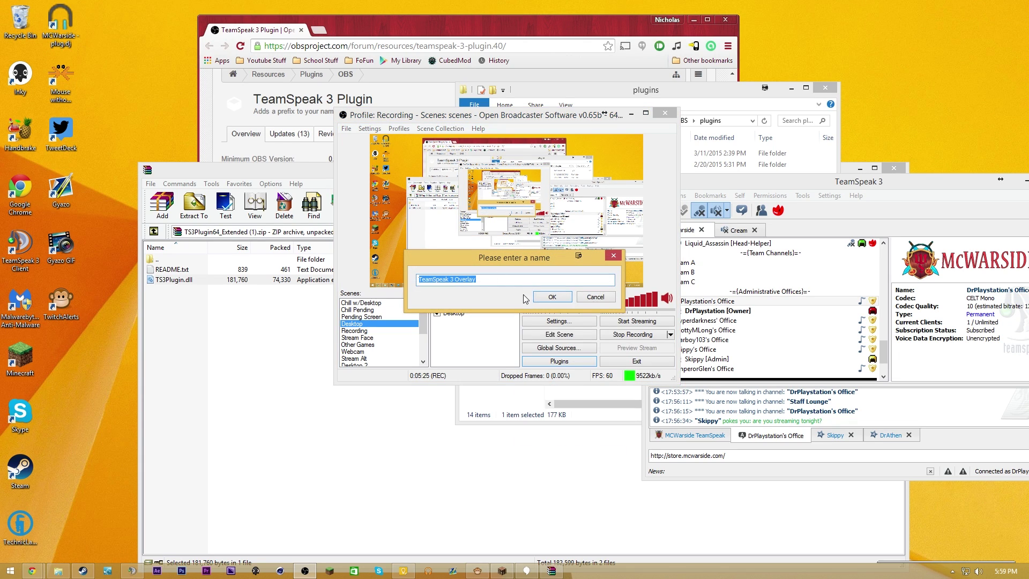
pyautogui.click(549, 297)
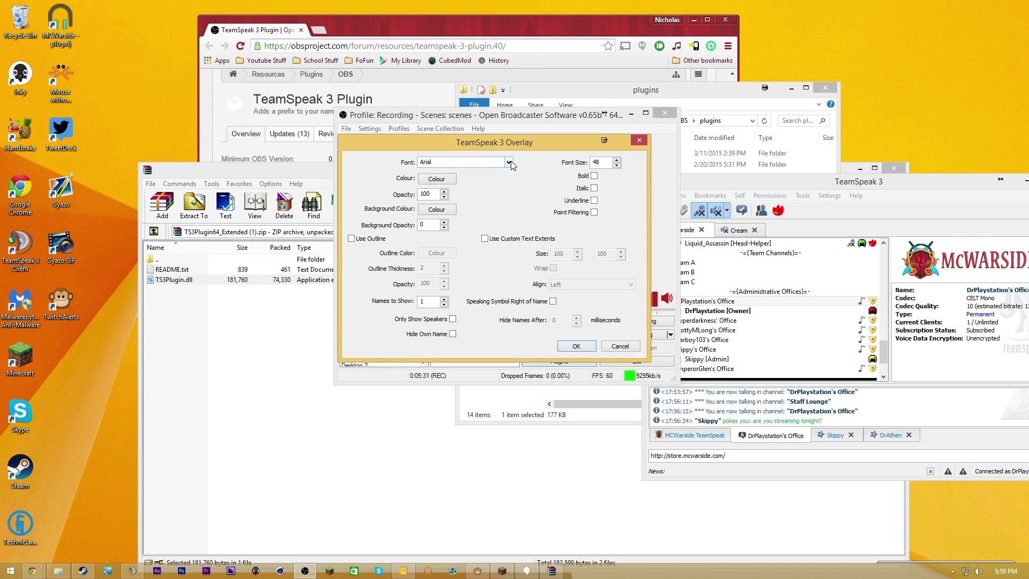
# - Set the overlay's font to Fontdinerdotcom Huggable and its text colour to light grey
pyautogui.moveTo(512, 142); pyautogui.dragTo(508, 114)
pyautogui.click(504, 136)
pyautogui.scroll(-5, 461, 268)
pyautogui.click(462, 339)
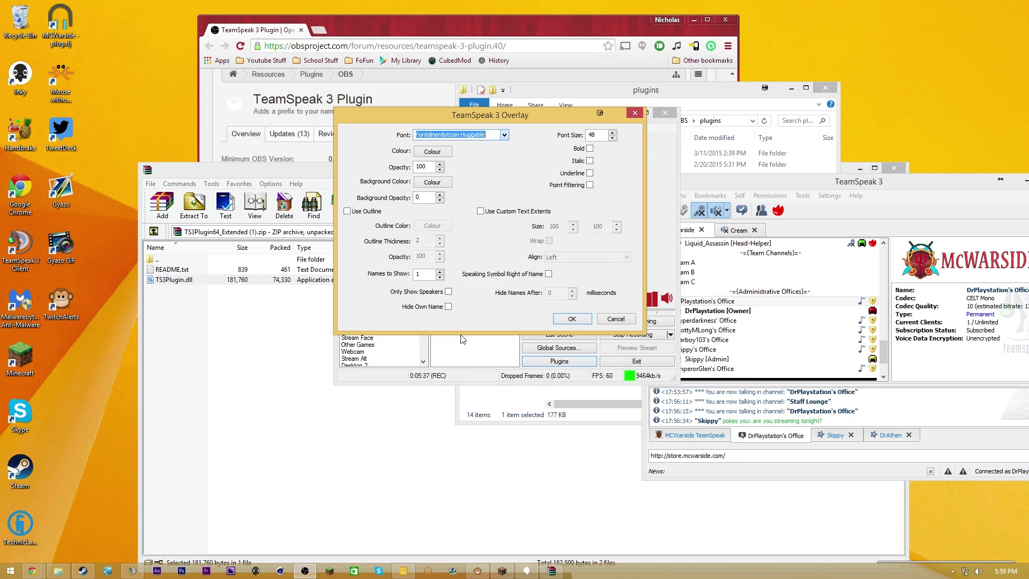
pyautogui.click(432, 151)
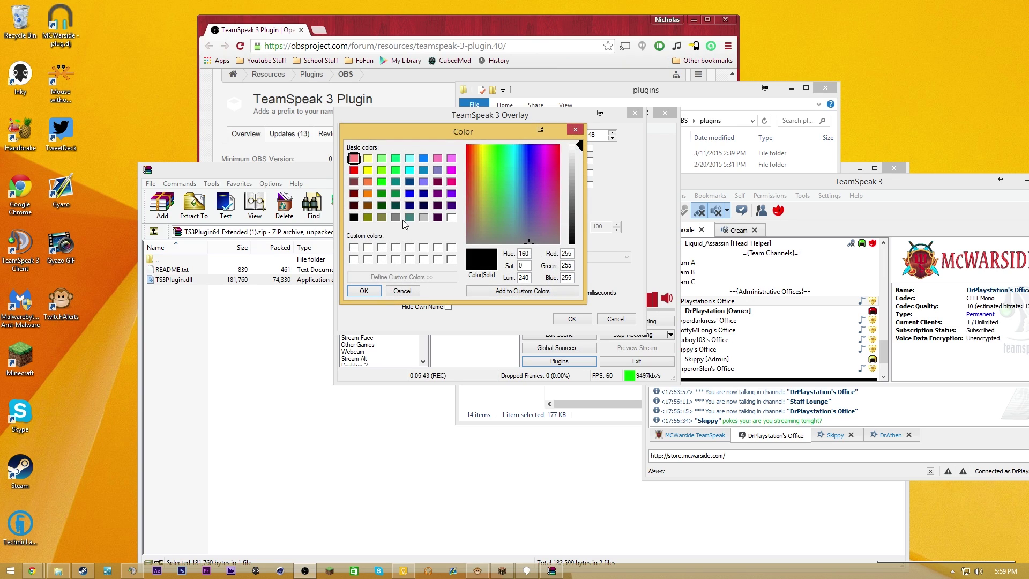
pyautogui.click(423, 217)
pyautogui.click(371, 293)
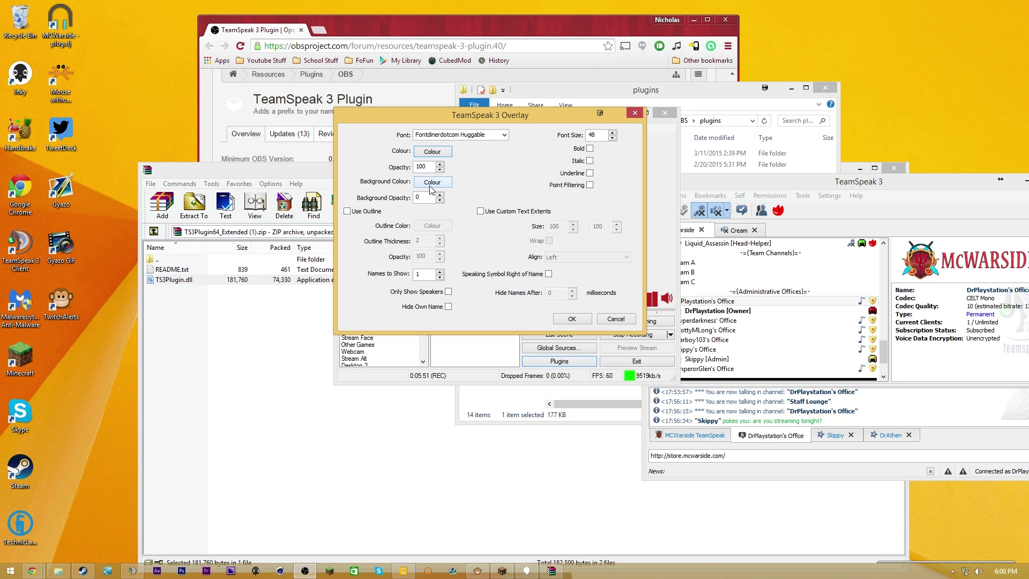
# - Enable the overlay's text outline with a black outline colour and a thickness of 1
pyautogui.click(347, 212)
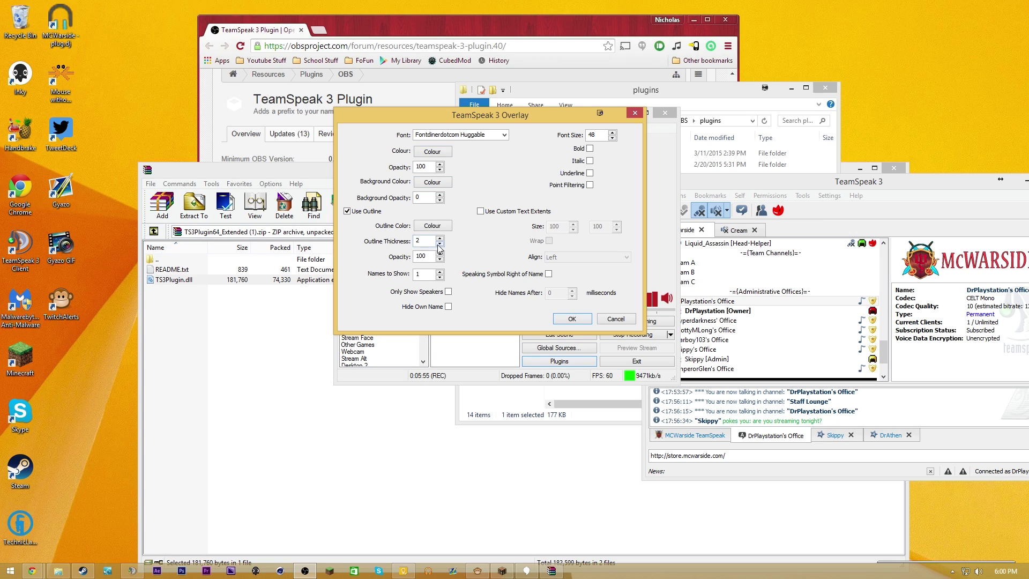
pyautogui.click(427, 225)
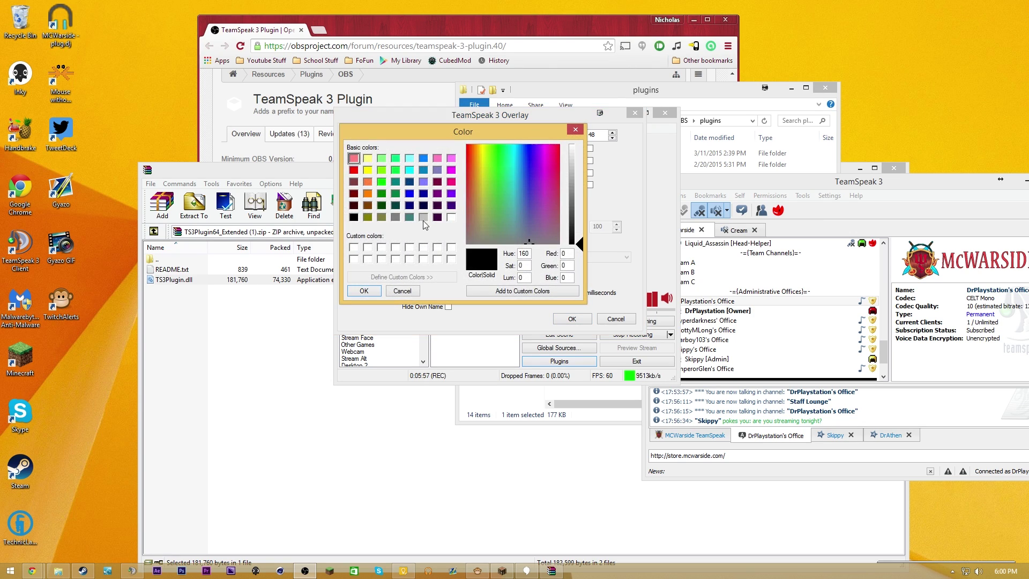
pyautogui.click(364, 291)
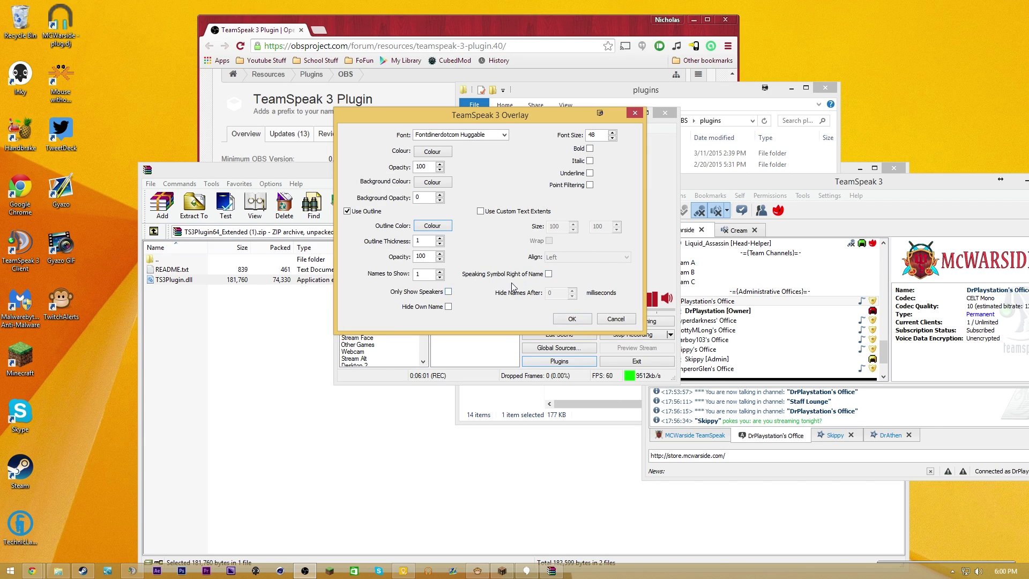
# - Place the speaking symbol right of the names, set Names to Show to 7 and confirm the overlay with Only Show Speakers off
pyautogui.click(547, 274)
pyautogui.click(441, 275)
pyautogui.write('9')
pyautogui.click(415, 293)
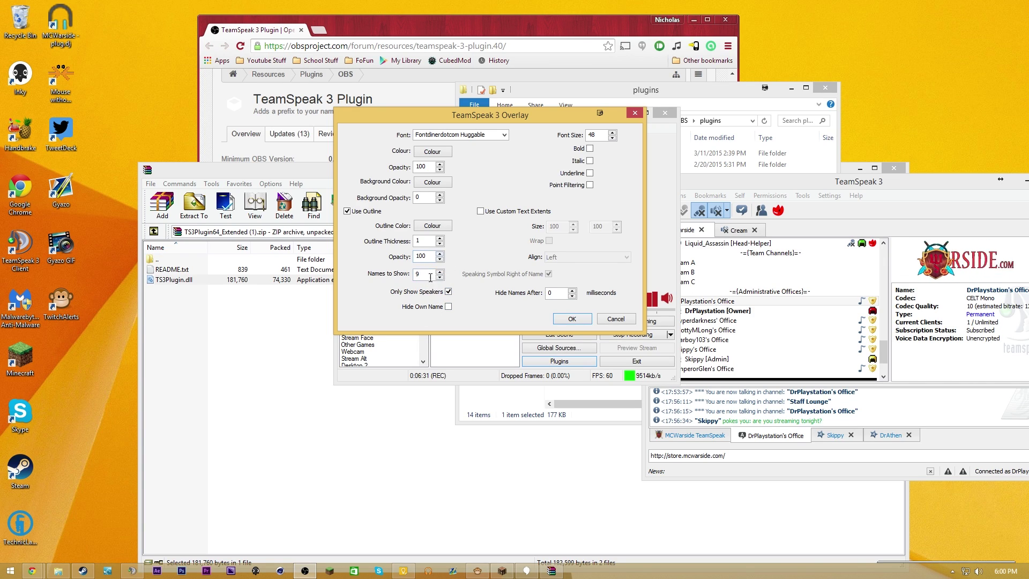
pyautogui.click(439, 277)
pyautogui.click(440, 277)
pyautogui.click(448, 291)
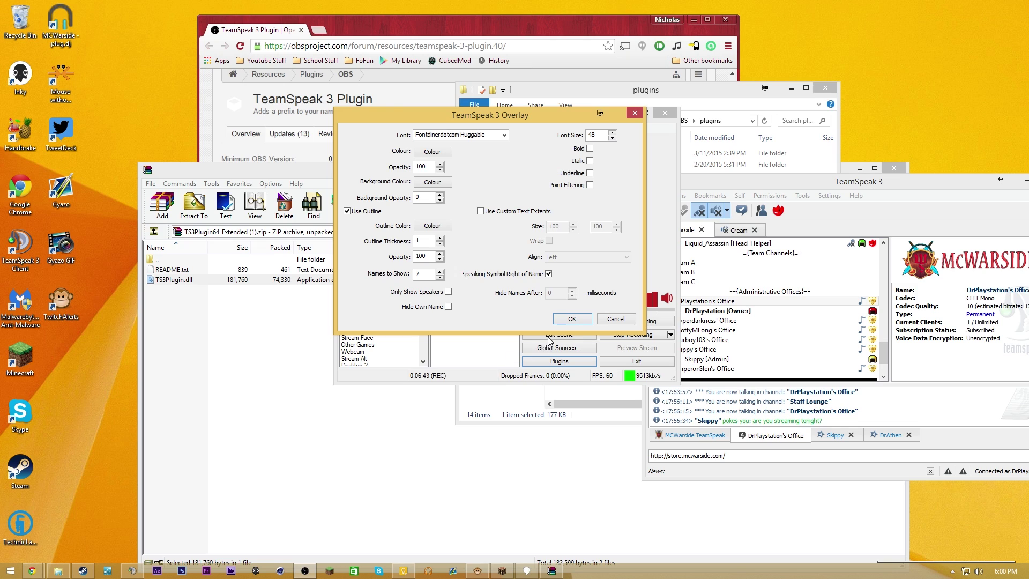
pyautogui.click(571, 319)
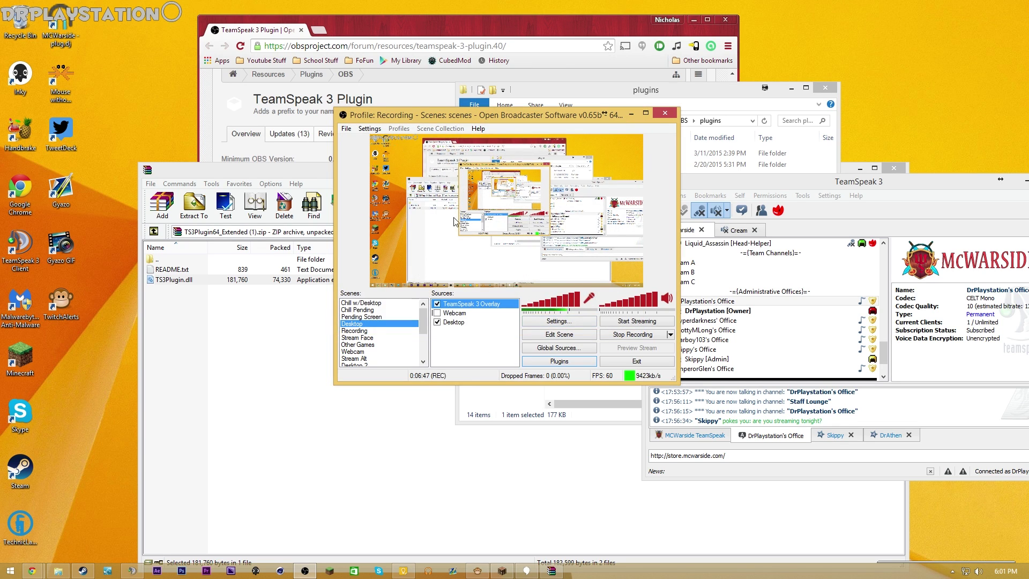
# - Turn on scene editing, then resize and reposition the TeamSpeak 3 overlay in the scene's upper-left corner
pyautogui.click(560, 335)
pyautogui.moveTo(377, 144)
pyautogui.mouseDown()
pyautogui.moveTo(390, 153)
pyautogui.moveTo(379, 149)
pyautogui.mouseUp()
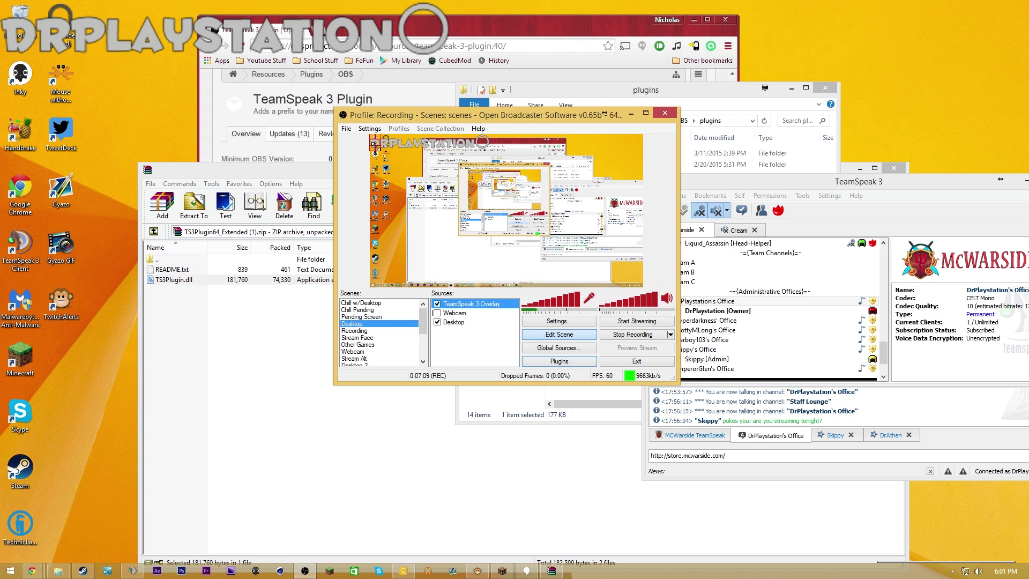
pyautogui.moveTo(378, 146); pyautogui.dragTo(412, 170)
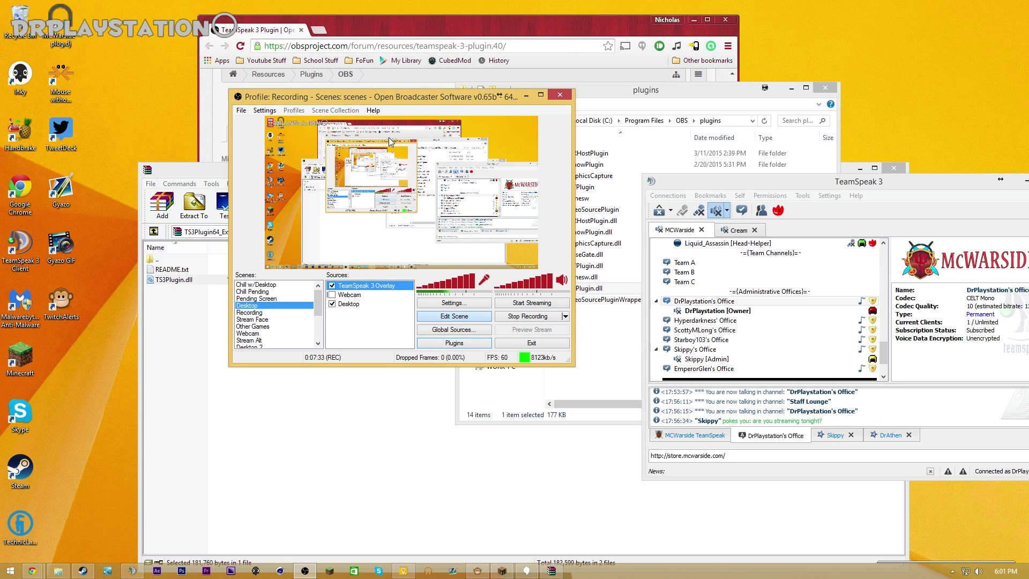
# - Unmute the speakers and microphone in TeamSpeak 3 to test the overlay's speaking status, and mute both again
pyautogui.click(717, 213)
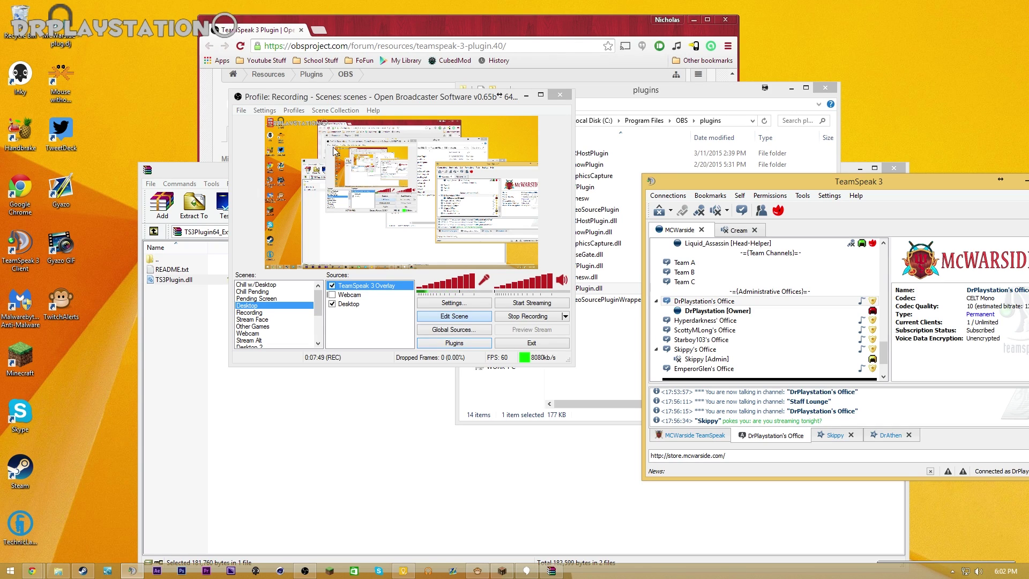
pyautogui.click(699, 211)
pyautogui.click(716, 211)
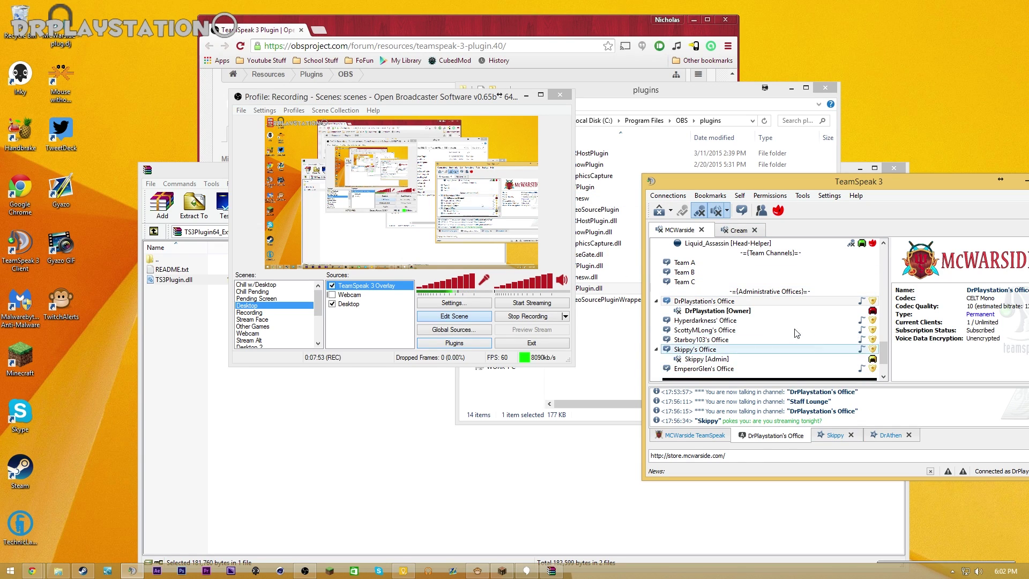
# - Join the Staff Lounge channel to test the overlay's name list, and return to the owner's own office channel
pyautogui.click(715, 253)
pyautogui.scroll(1, 714, 264)
pyautogui.scroll(4, 713, 266)
pyautogui.doubleClick(707, 282)
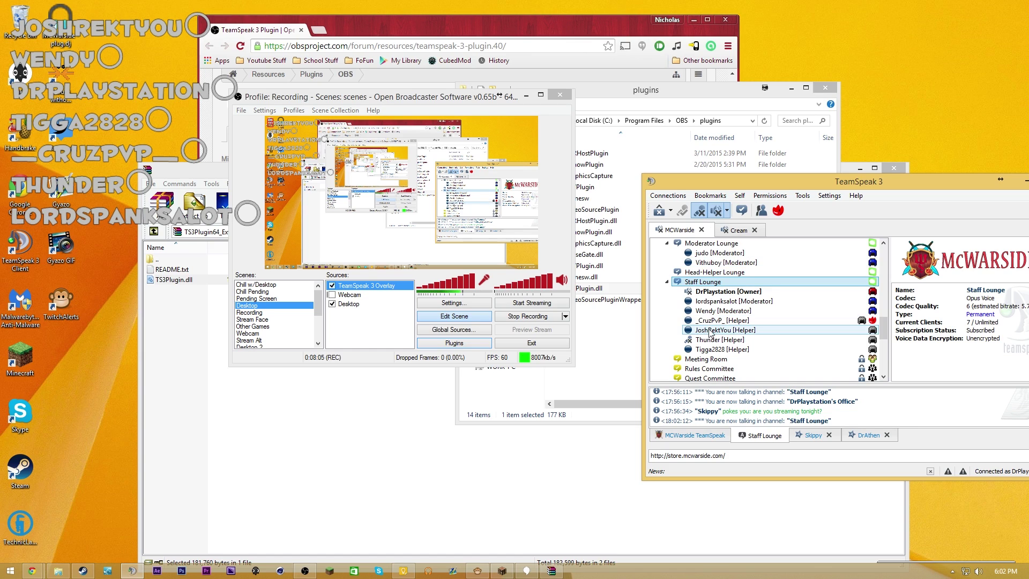
pyautogui.scroll(-2, 710, 335)
pyautogui.scroll(-2, 710, 335)
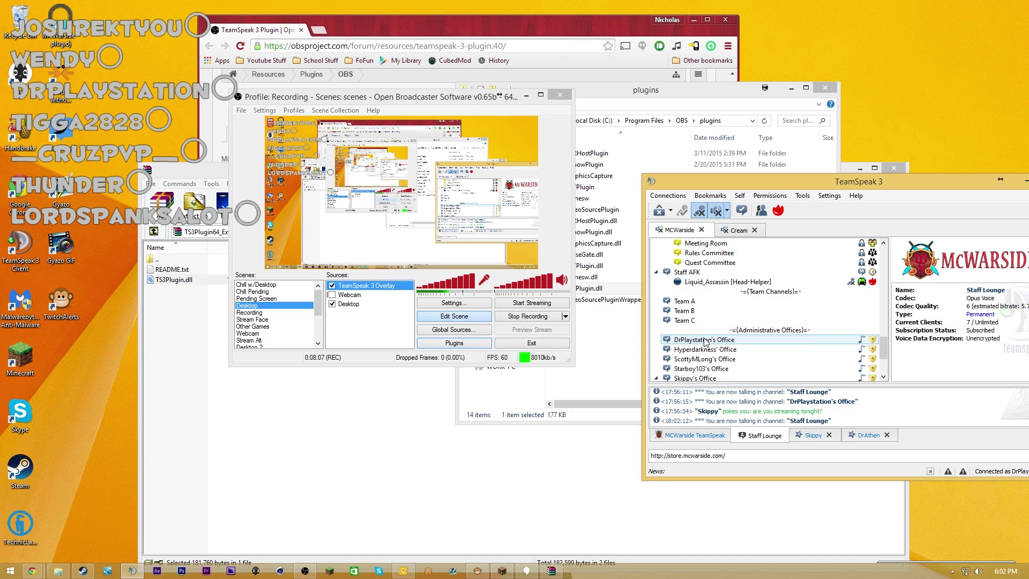
pyautogui.doubleClick(706, 341)
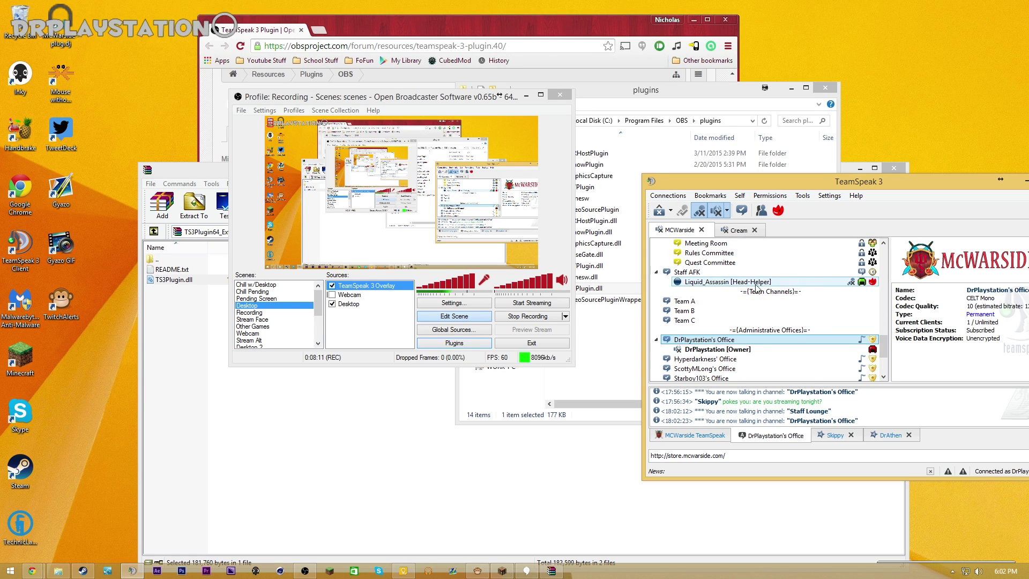
# - Switch Open Broadcaster Software from the Desktop scene to the streaming scene with the webcam and donator text
pyautogui.scroll(-3, 311, 332)
pyautogui.click(317, 331)
pyautogui.click(295, 333)
pyautogui.click(300, 341)
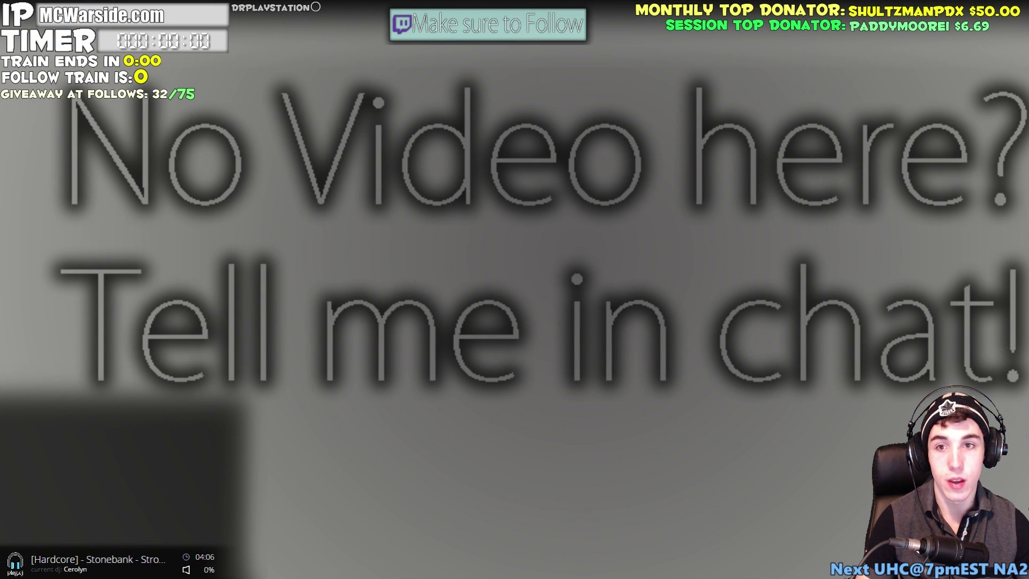